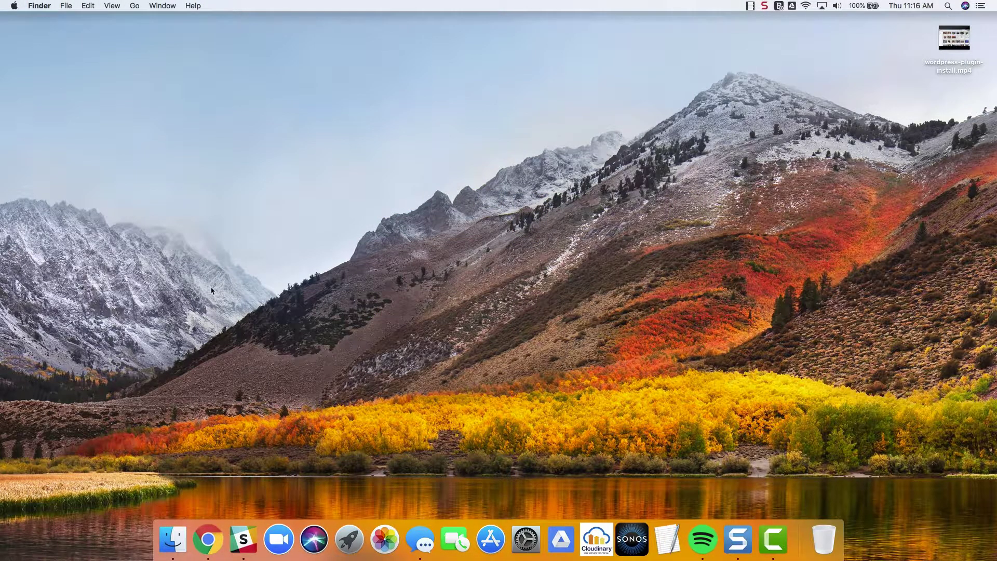
# - Show Get Info for wordpress-plugin-install.mp4 on the desktop, revealing its 52.1 MB size
pyautogui.rightClick(959, 47)
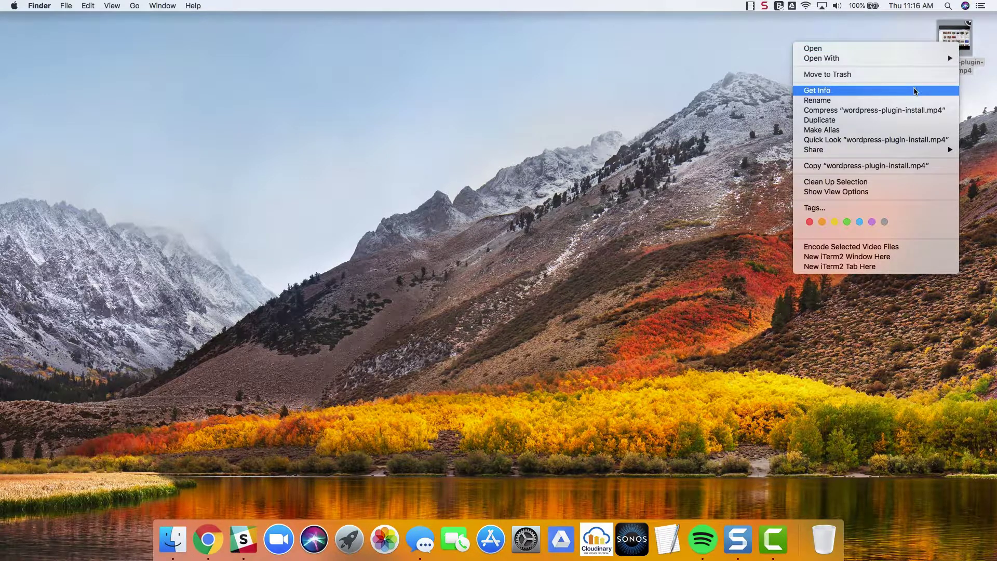
pyautogui.click(915, 90)
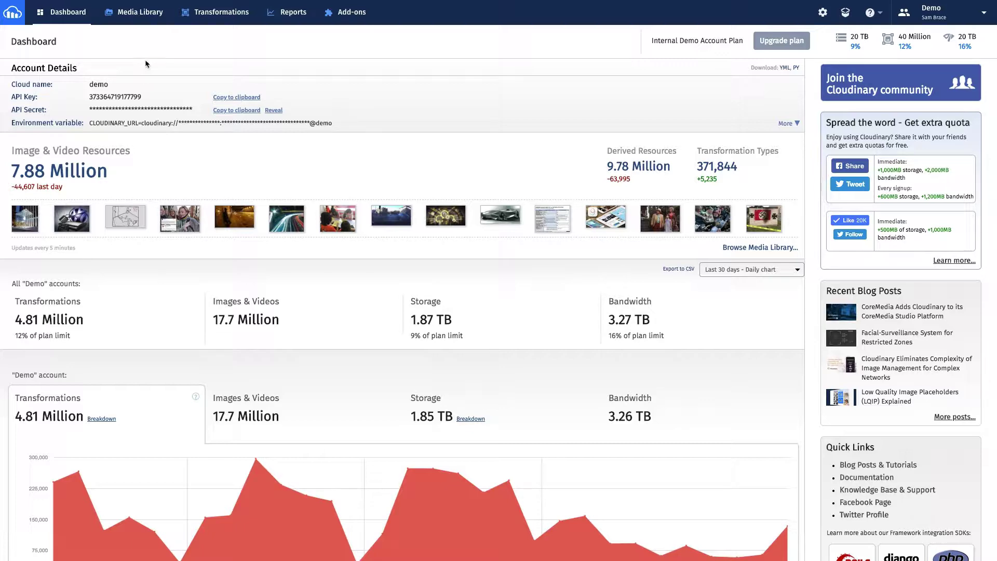
# - Upload wordpress-plugin-install.mp4 from the Downloads folder into the Media Library
pyautogui.click(141, 18)
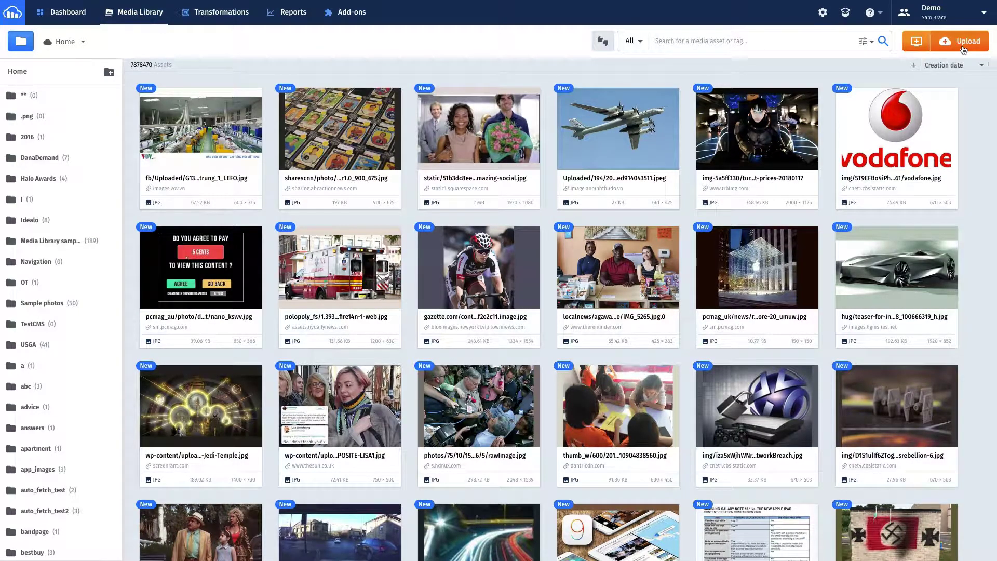
pyautogui.click(963, 46)
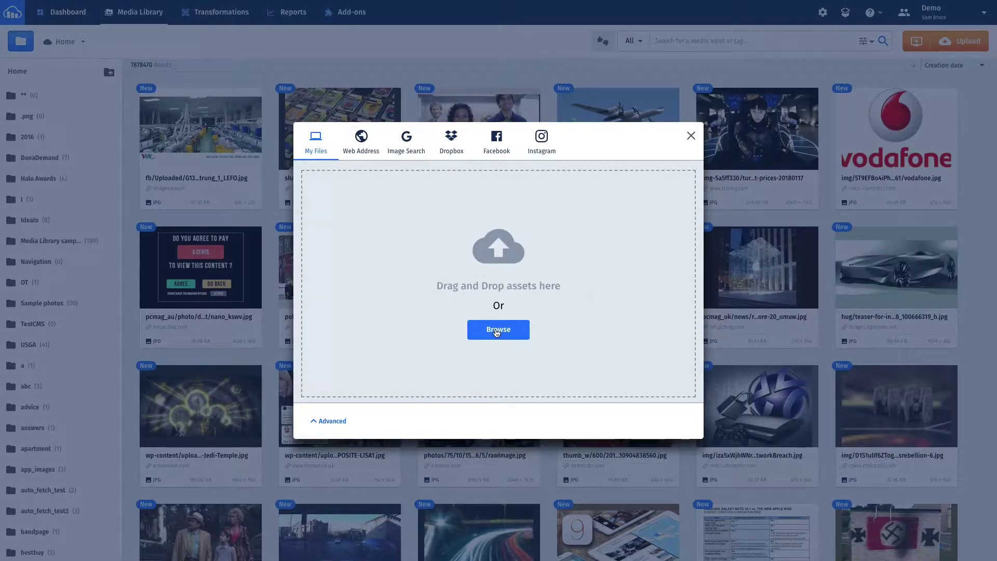
pyautogui.click(497, 332)
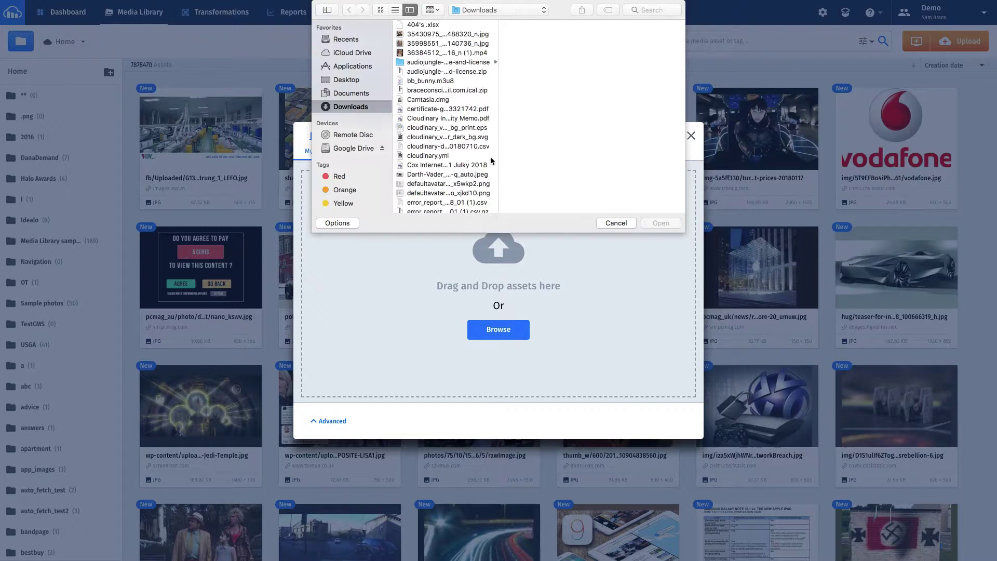
pyautogui.scroll(-10, 484, 159)
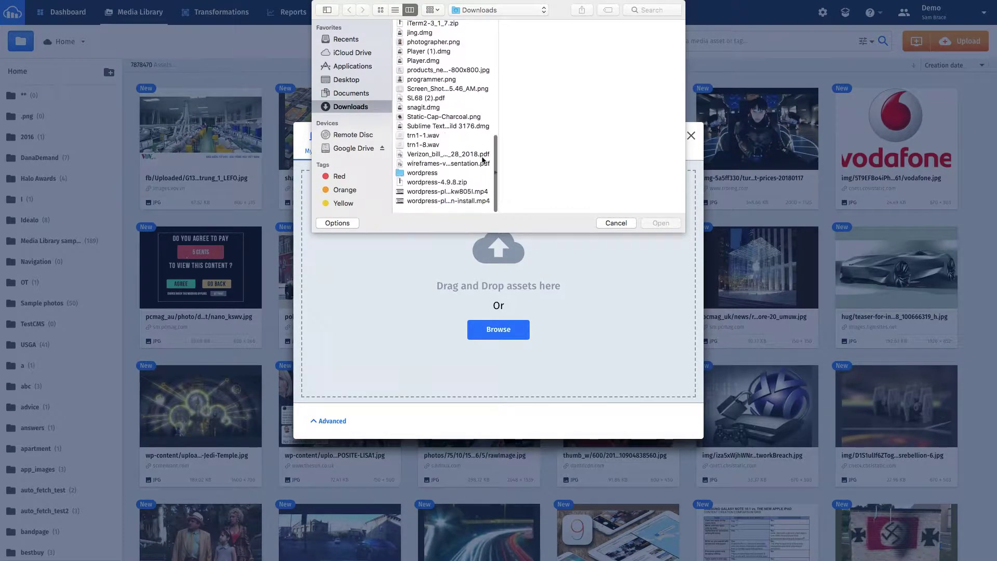
pyautogui.click(469, 209)
pyautogui.click(665, 224)
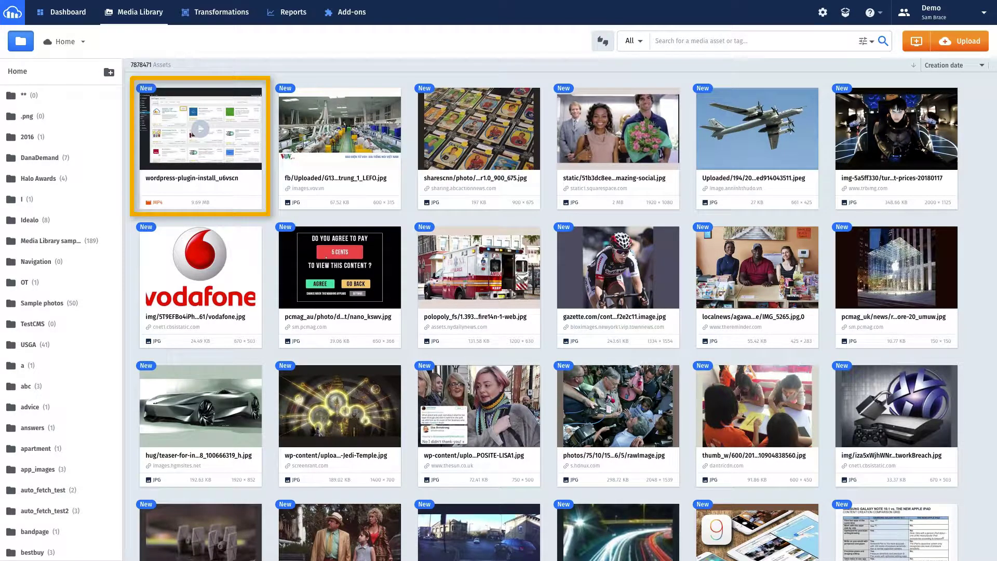
# - Wait for the upload to finish and point at the new wordpress-plugin-install_u6vscn video card
pyautogui.moveTo(252, 103)
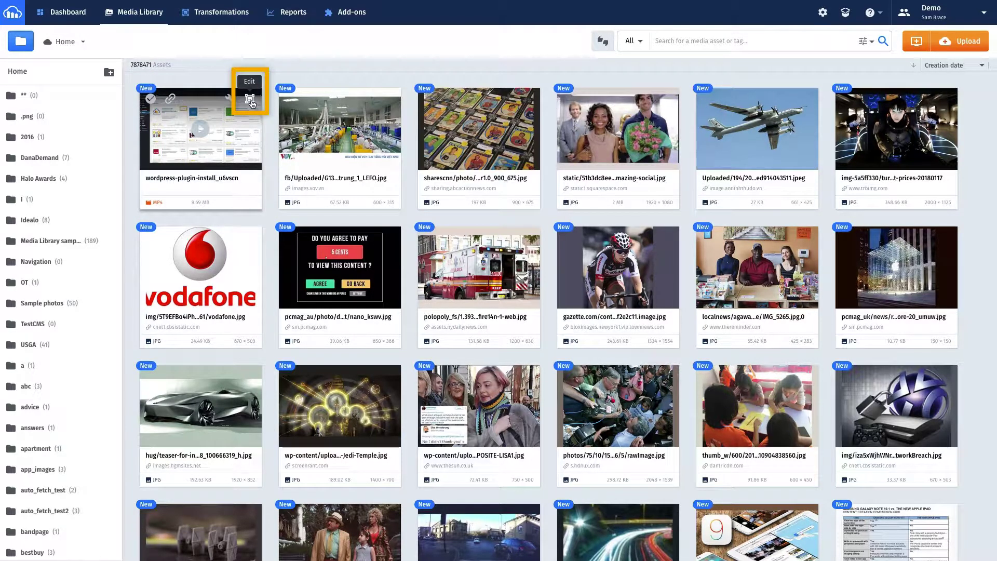
# - Open the wordpress-plugin-install_u6vscn video's editor and choose Auto as the video codec
pyautogui.click(251, 100)
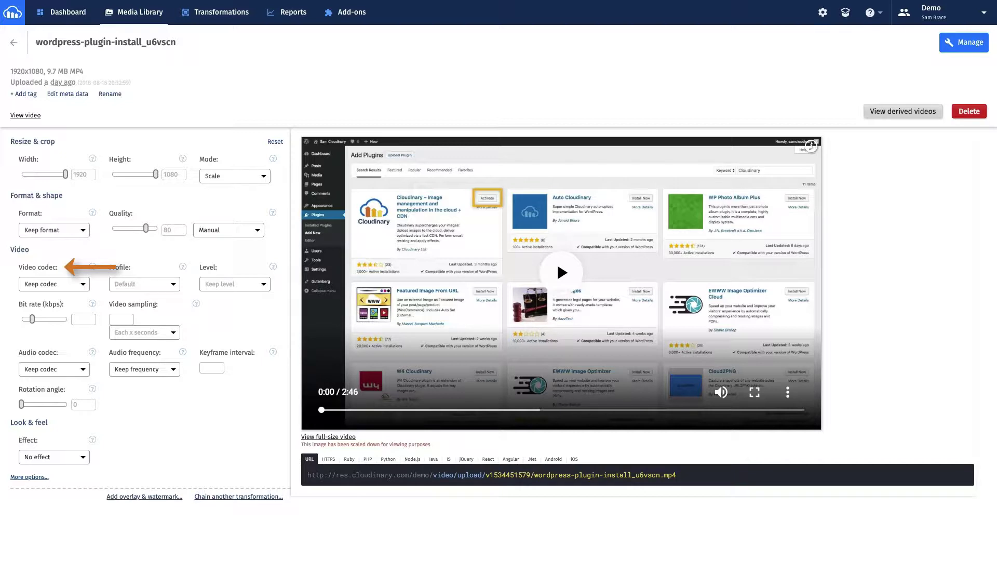
pyautogui.click(84, 285)
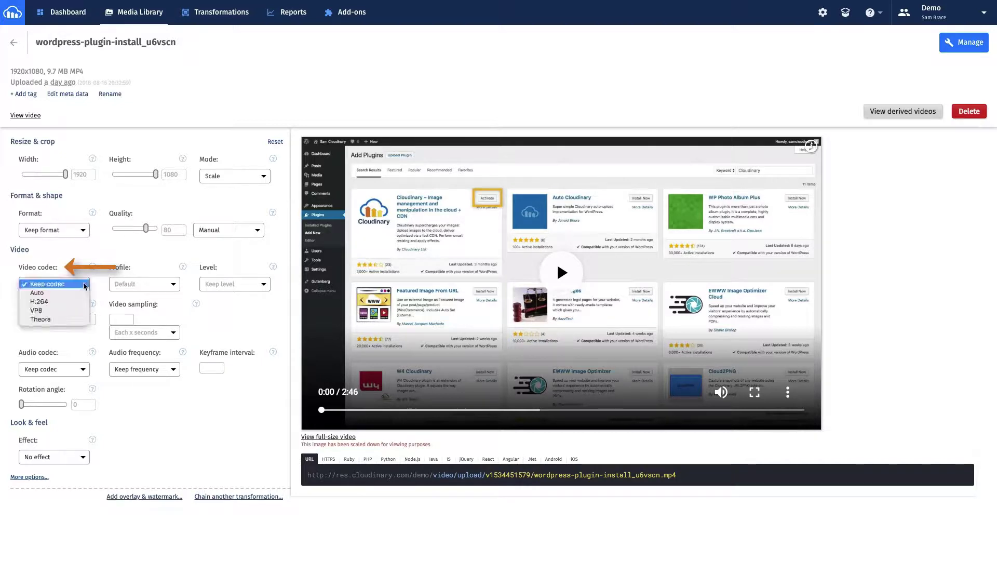
pyautogui.click(79, 293)
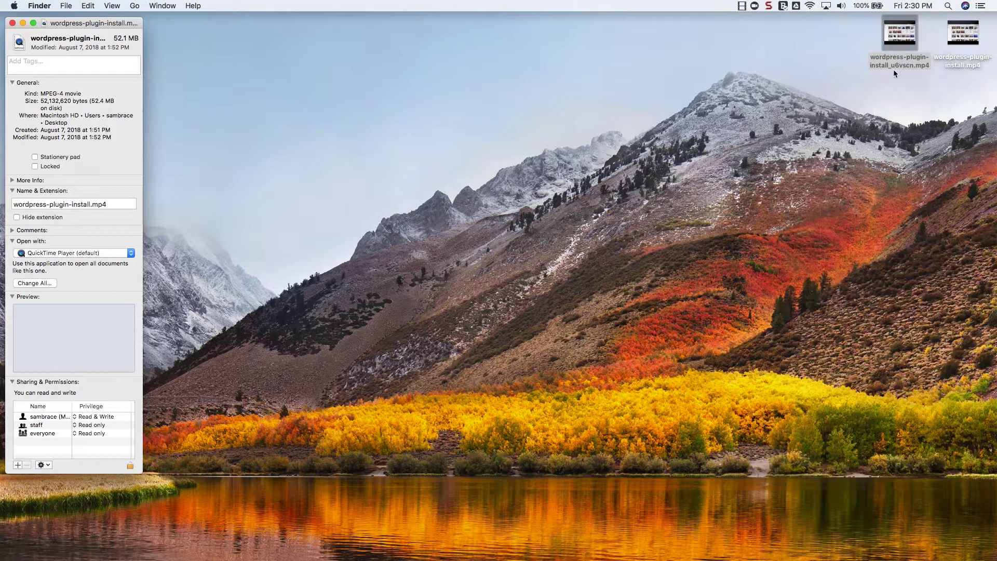
# - Show Get Info for wordpress-plugin-install_u6vscn.mp4, revealing its 9.6 MB size
pyautogui.click(903, 31)
pyautogui.rightClick(904, 32)
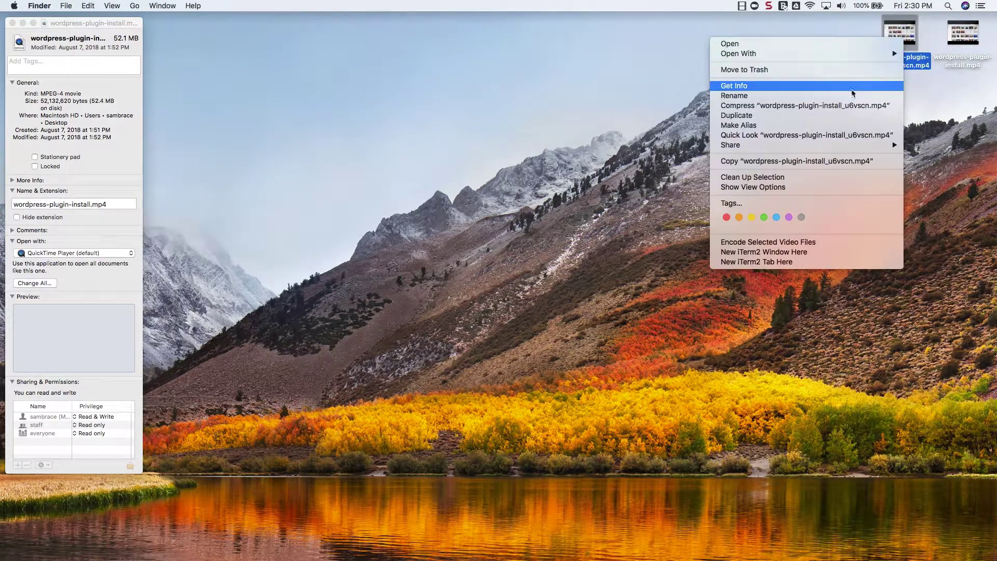
pyautogui.click(853, 88)
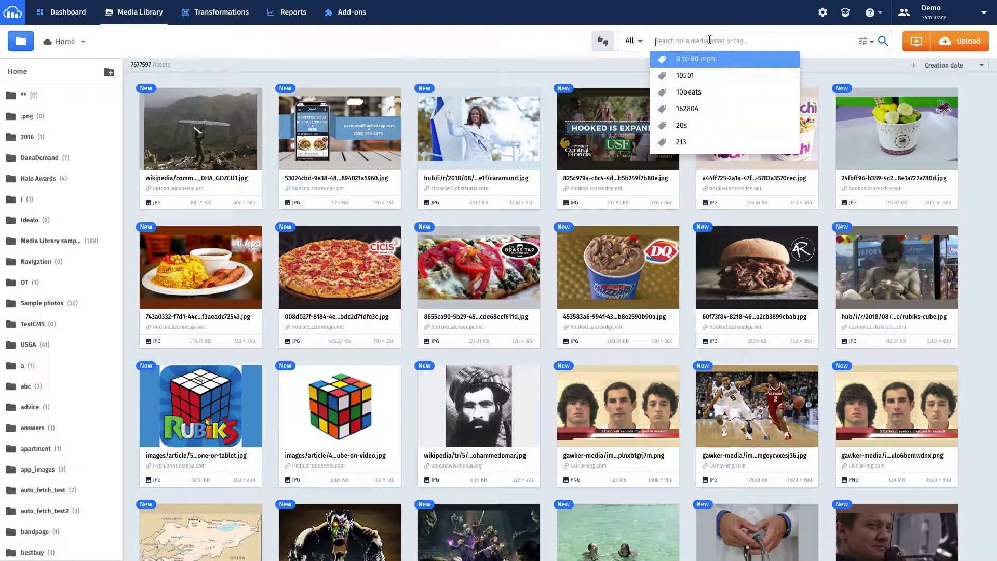
# - Search the library for 'Cloudinary Logo', open cloudinary_logo, and select its name to copy
pyautogui.write('Cloudinary Logo')
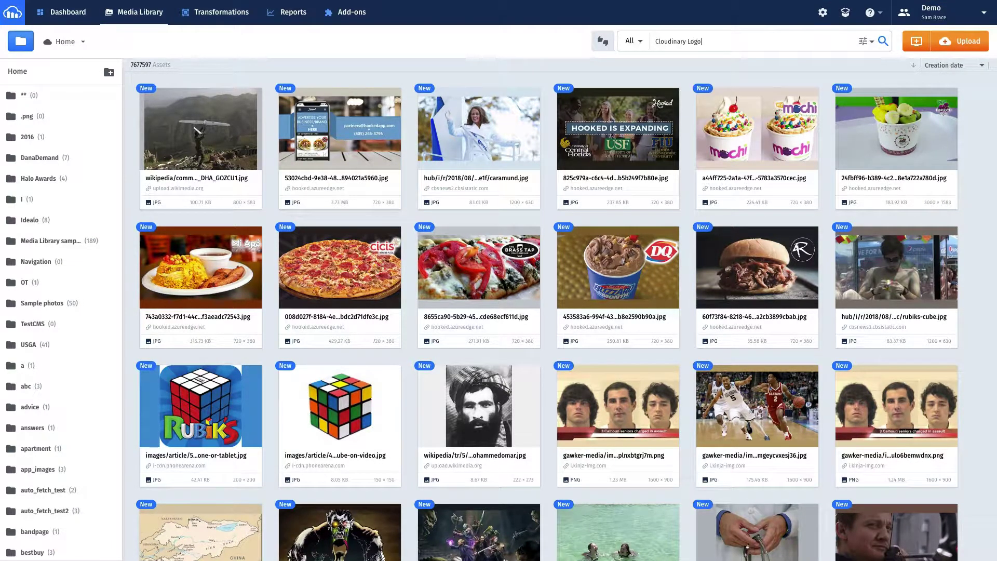
pyautogui.press('Return')
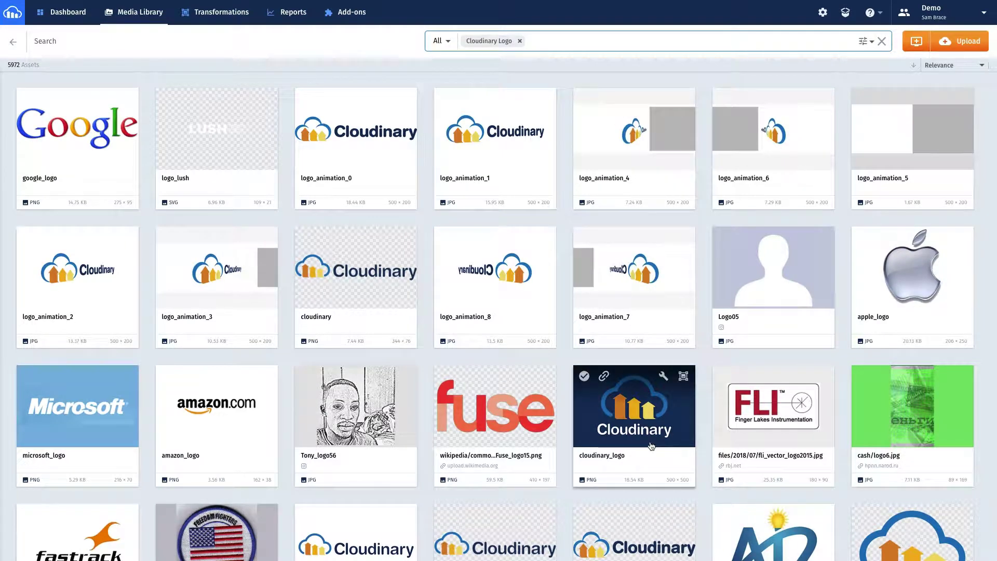
pyautogui.click(651, 445)
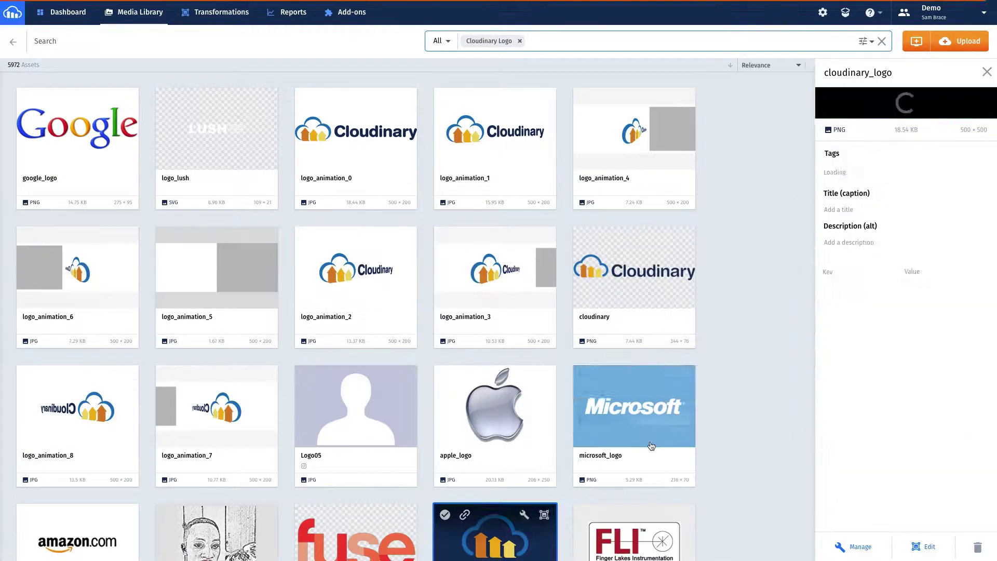
pyautogui.doubleClick(892, 71)
pyautogui.rightClick(883, 72)
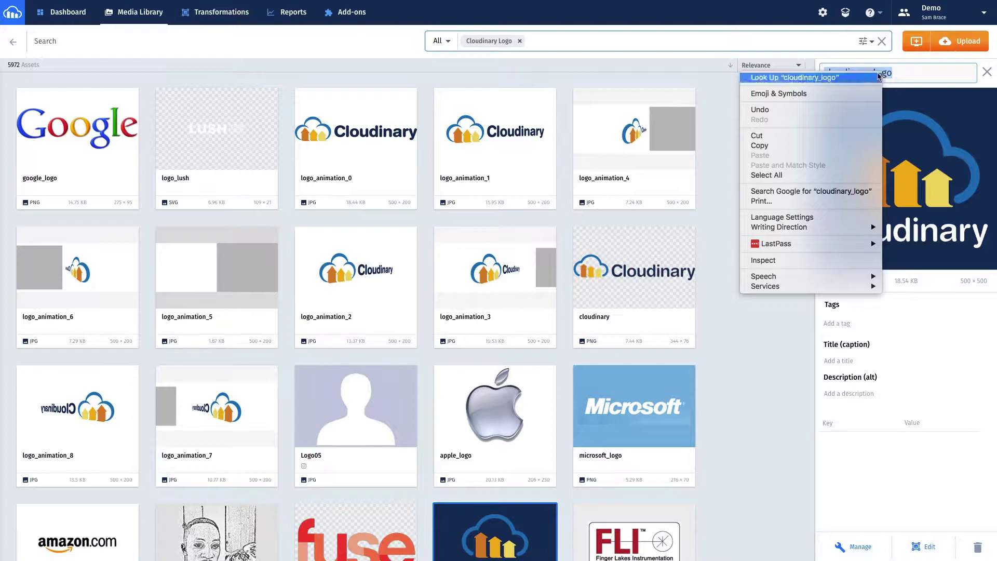
# - Copy cloudinary_logo and paste it as the Image ID of a new image overlay
pyautogui.click(831, 148)
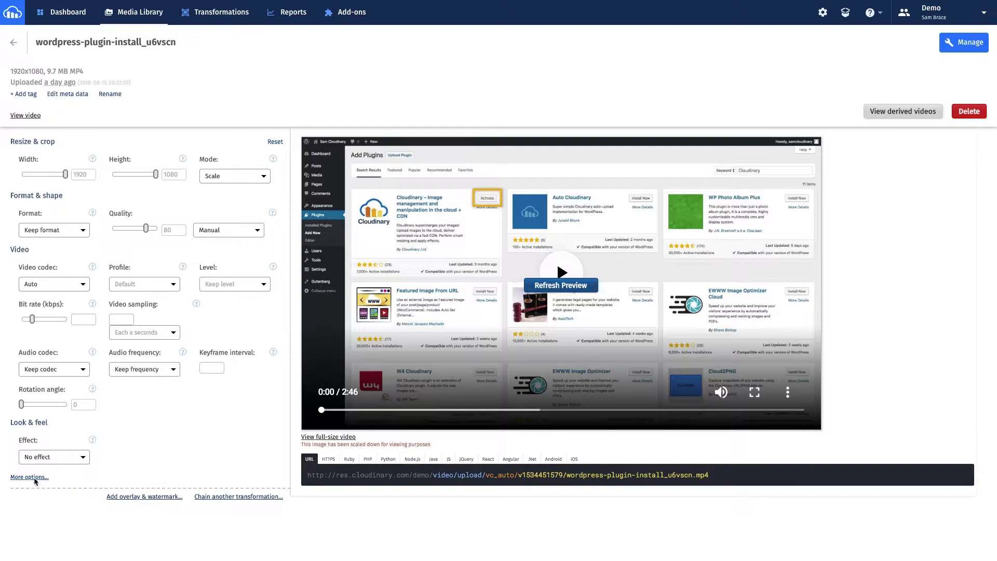
pyautogui.click(145, 498)
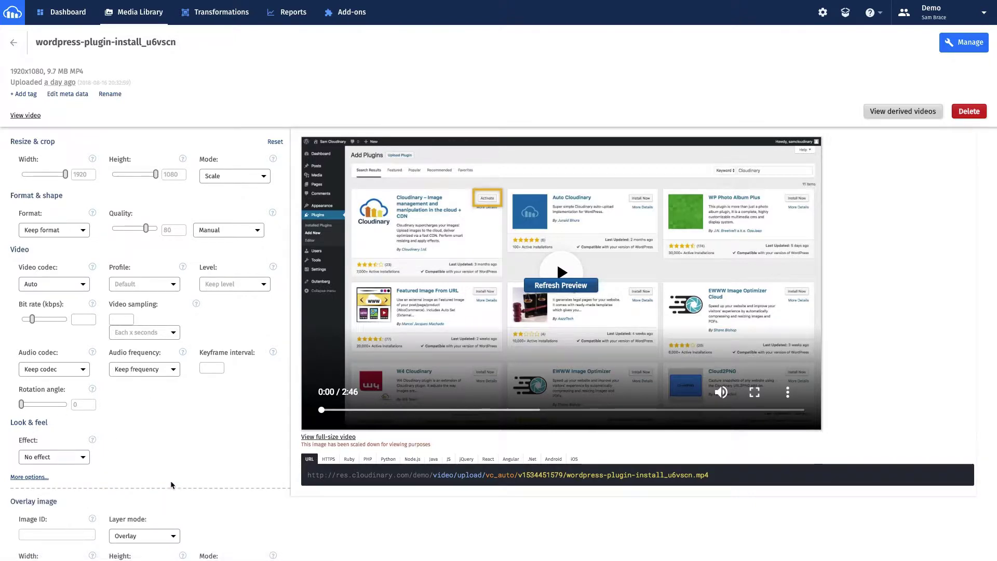
pyautogui.scroll(-3, 236, 456)
pyautogui.rightClick(63, 375)
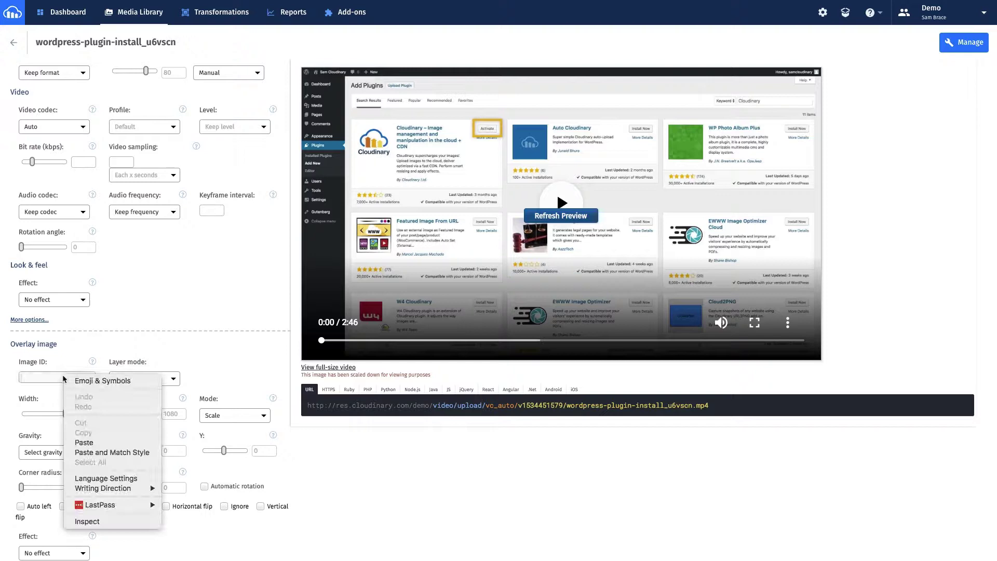
pyautogui.click(83, 443)
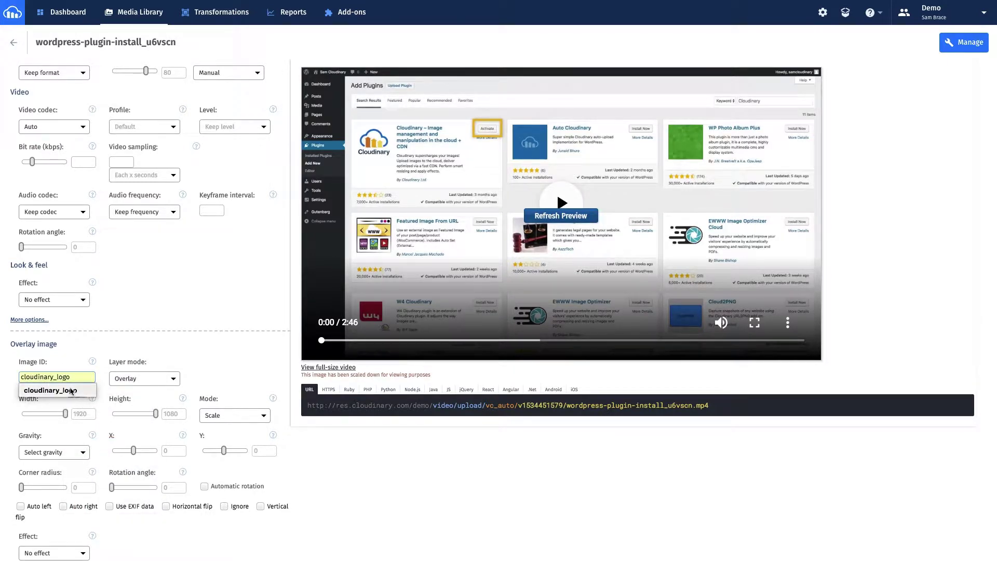
pyautogui.click(71, 391)
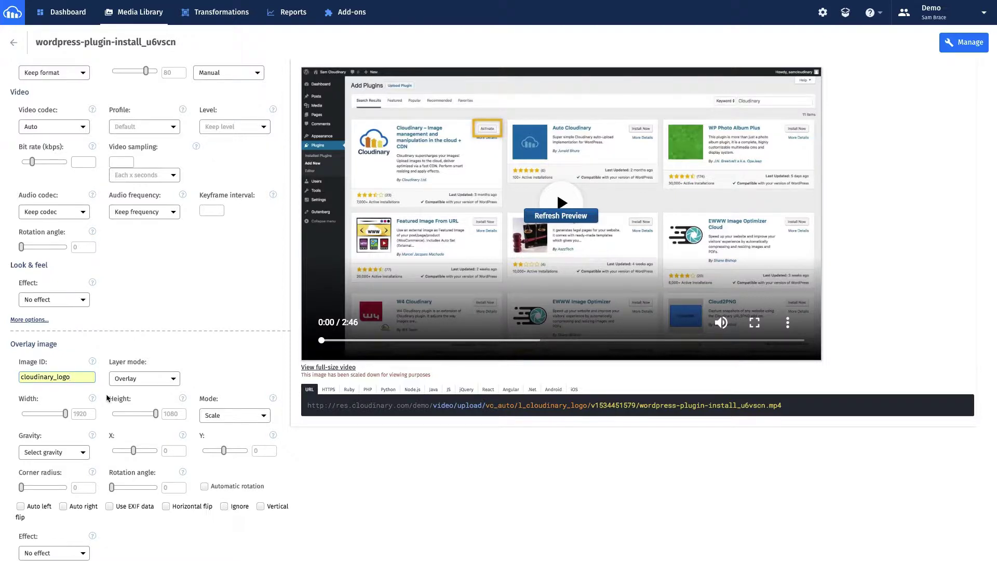
# - Set the overlay gravity to South East and refresh the preview
pyautogui.scroll(-1, 106, 398)
pyautogui.click(78, 405)
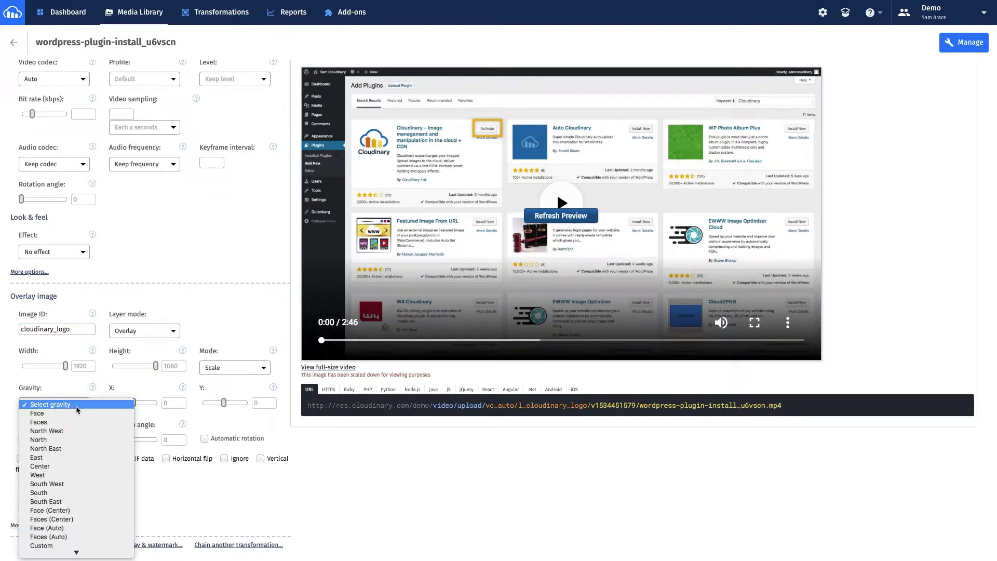
pyautogui.click(64, 501)
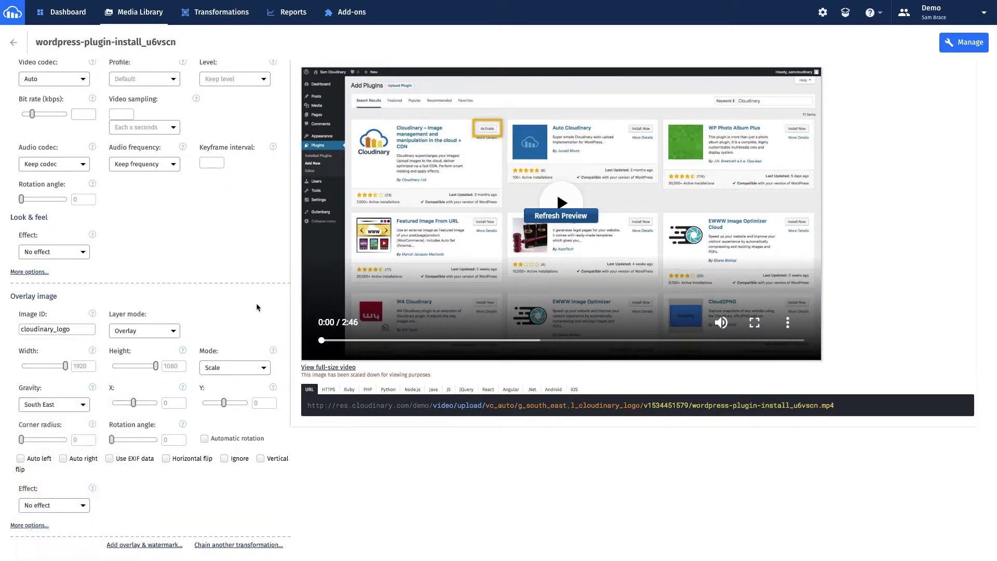
pyautogui.click(566, 217)
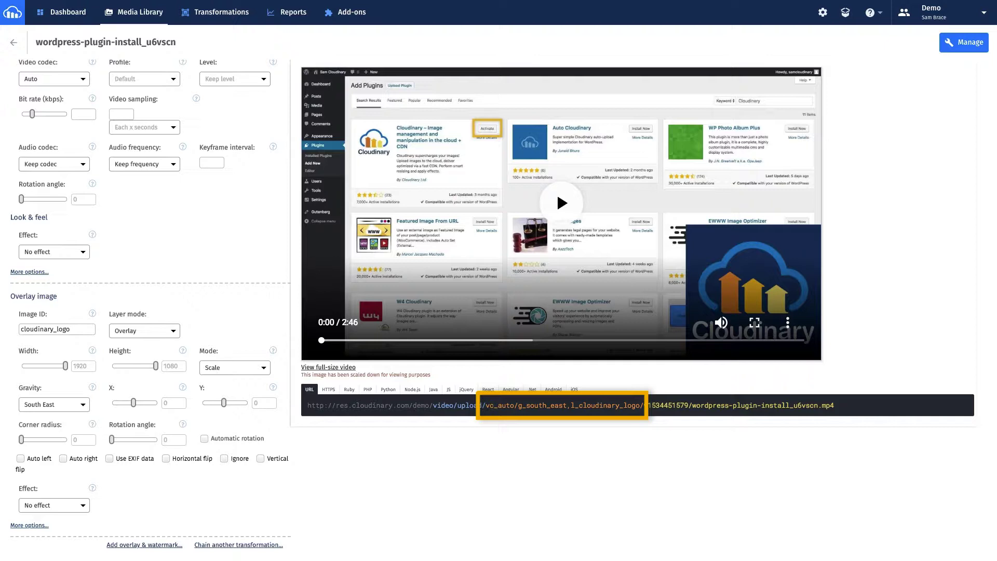
# - Highlight the cloudinary_logo Image ID once the preview shows the logo at South East
pyautogui.doubleClick(46, 328)
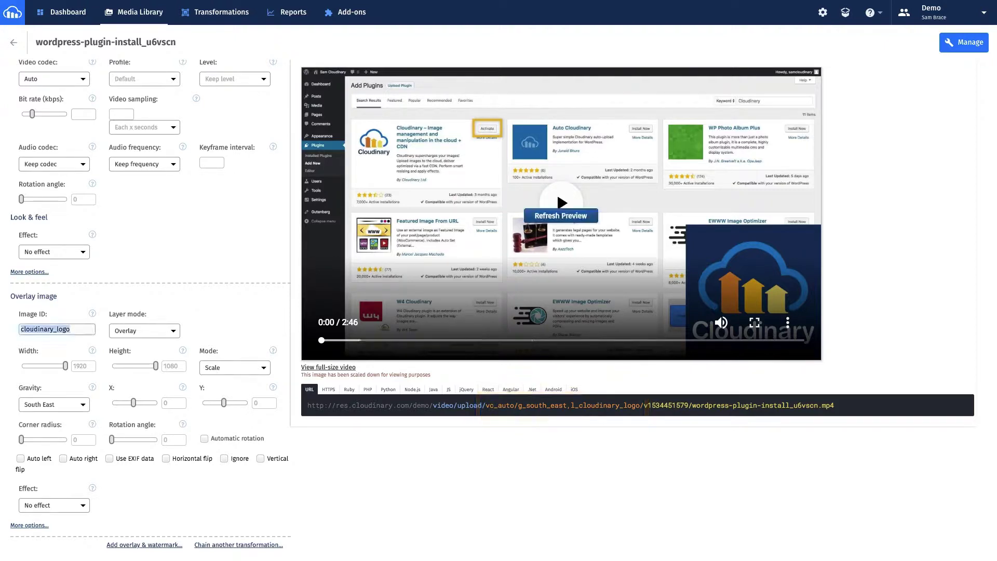
# - Play the vc_auto/g_south_east,l_cloudinary_logo video URL in a new Chrome tab
pyautogui.click(525, 410)
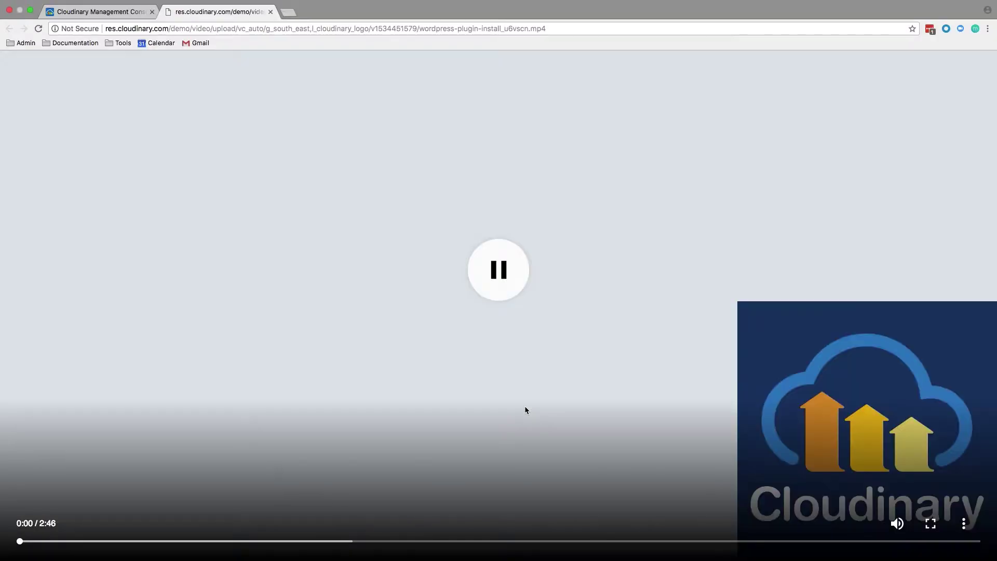